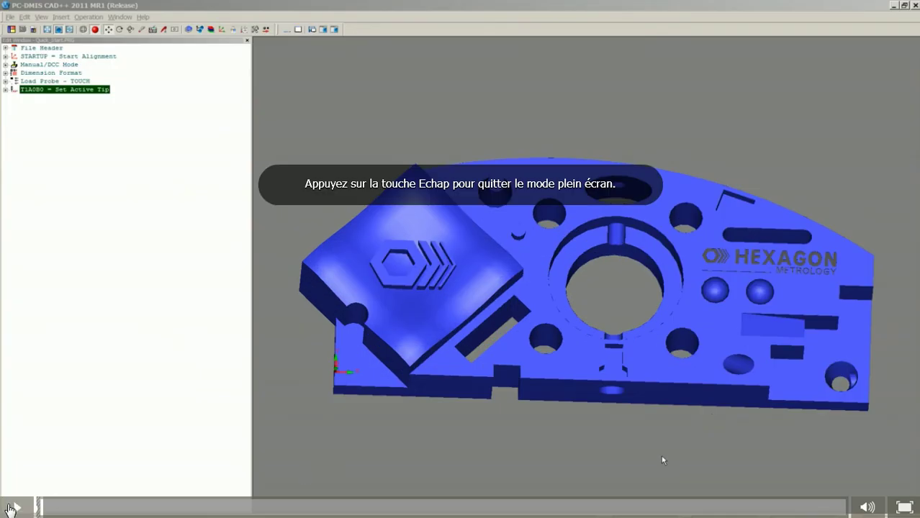
# Step: Open the Quick Start window from the View menu, docked below the Edit Window
pyautogui.click(12, 507)
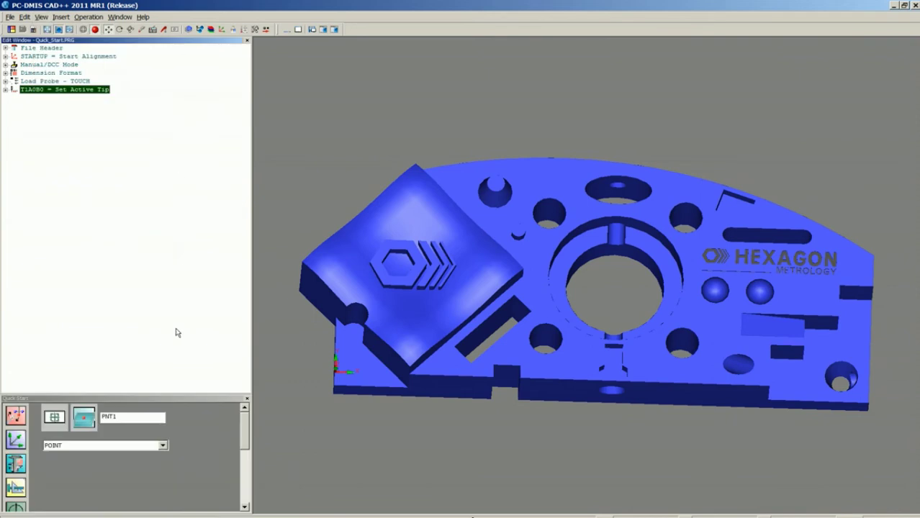
# Step: Enlarge the Quick Start panel and clear the pending PNT1 point so hits return to 0/1
pyautogui.moveTo(169, 397); pyautogui.dragTo(171, 231)
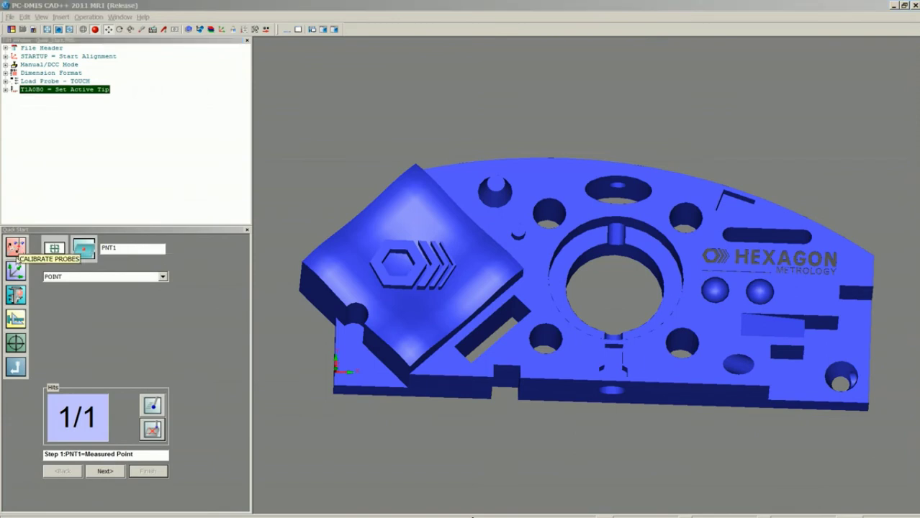
pyautogui.click(14, 272)
pyautogui.click(15, 291)
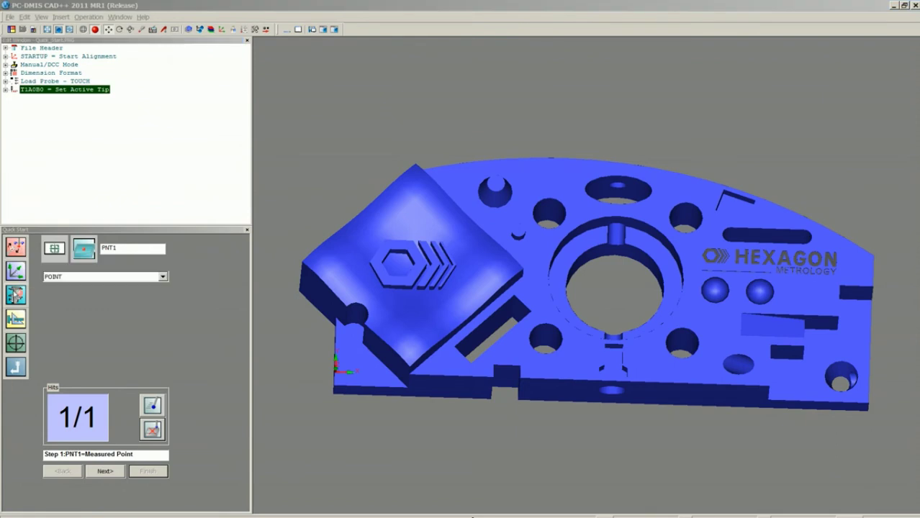
pyautogui.click(16, 368)
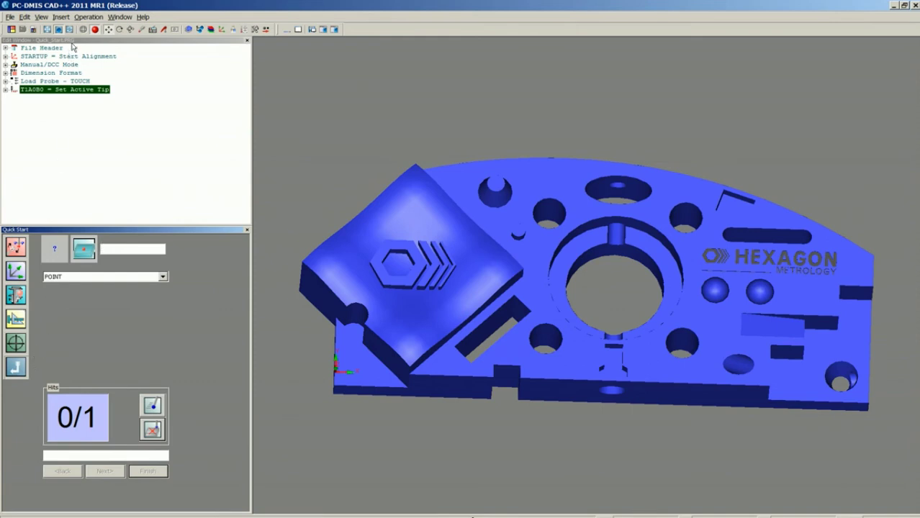
# Step: Switch to Program Mode to show the probe and list Quick Start's alignment types
pyautogui.click(143, 32)
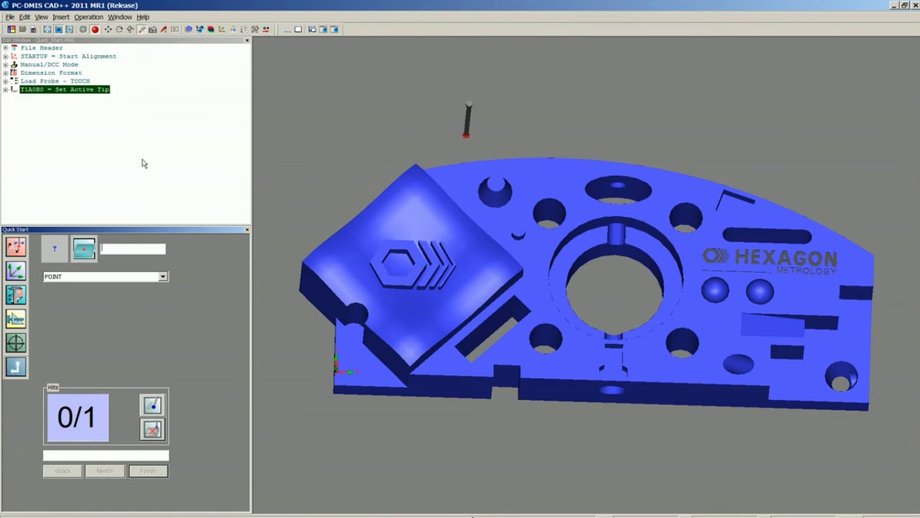
pyautogui.click(23, 275)
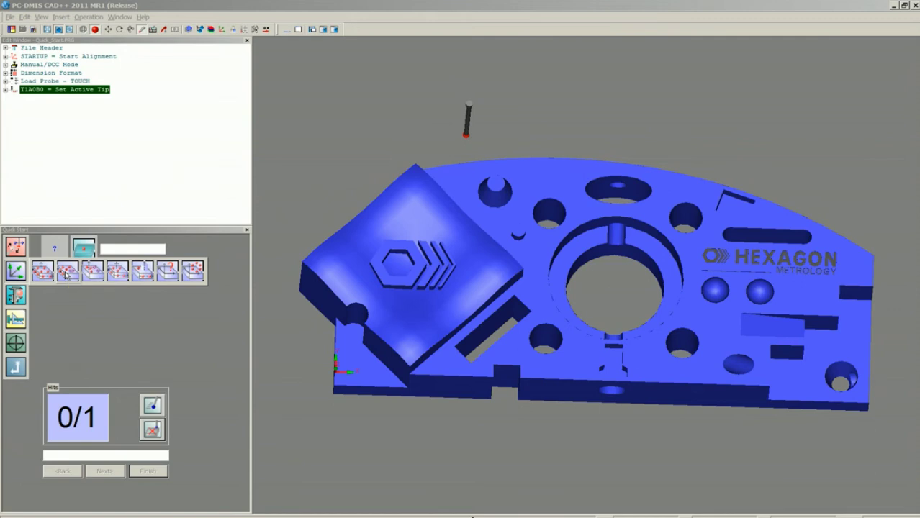
# Step: Start a Plane-Line-Circle alignment and take four top-face hits to create plane PLN1
pyautogui.click(66, 272)
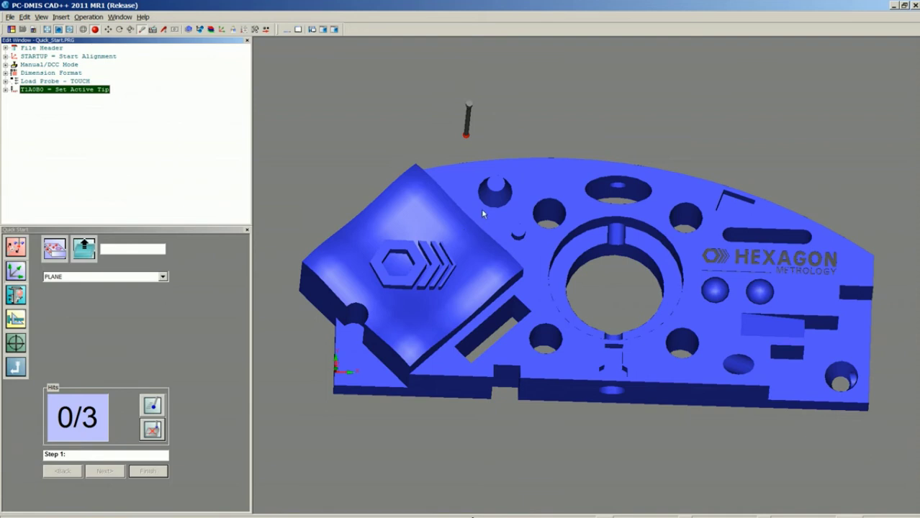
pyautogui.click(542, 184)
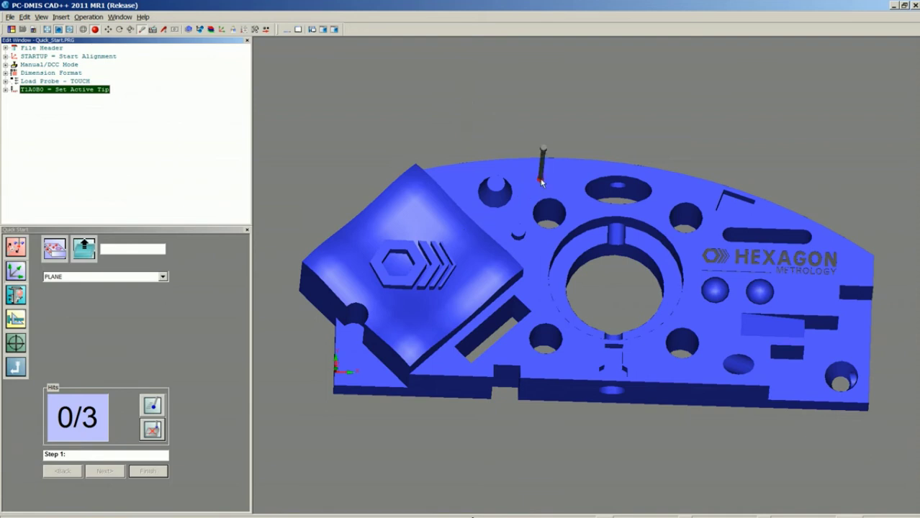
pyautogui.click(776, 220)
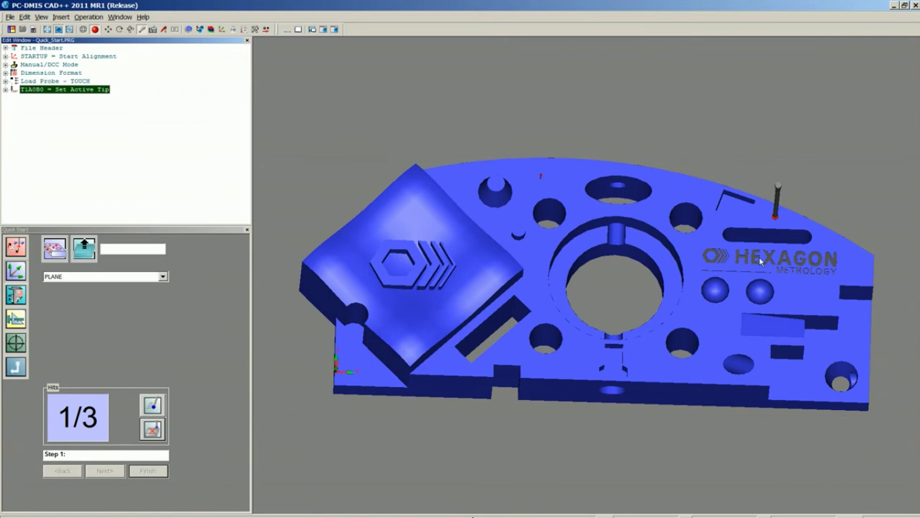
pyautogui.click(705, 374)
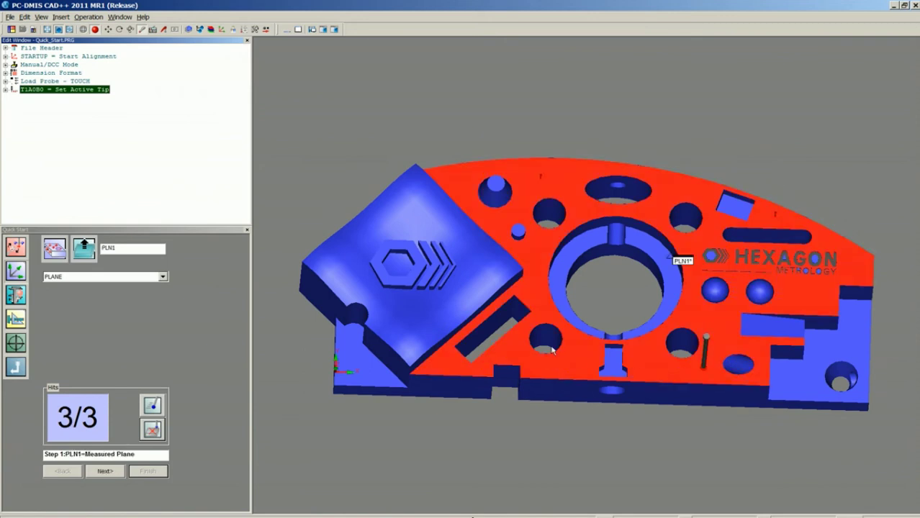
pyautogui.click(514, 351)
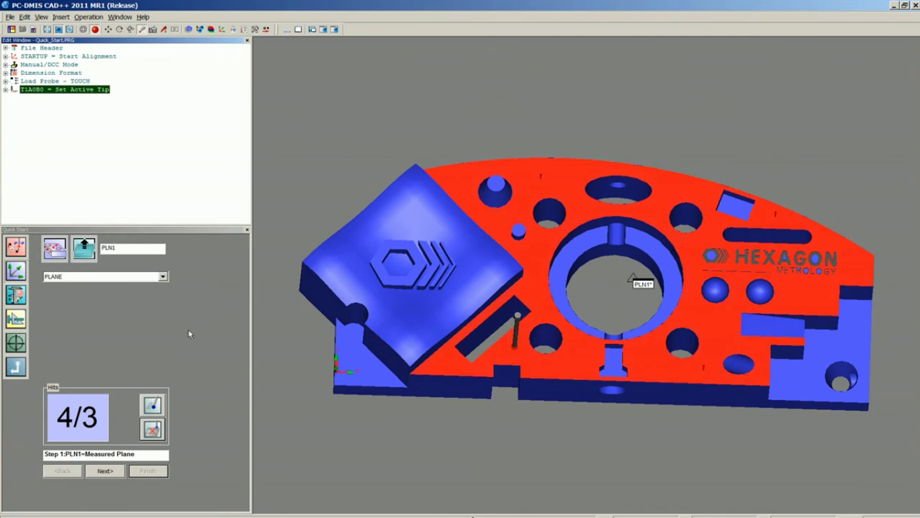
# Step: Take two front-face hits for line LIN1, then advance to the circle step
pyautogui.click(105, 471)
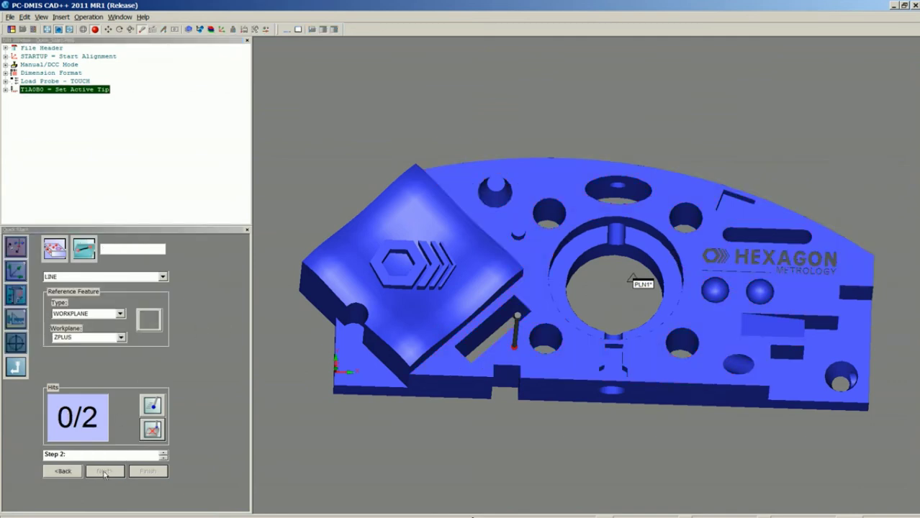
pyautogui.click(478, 388)
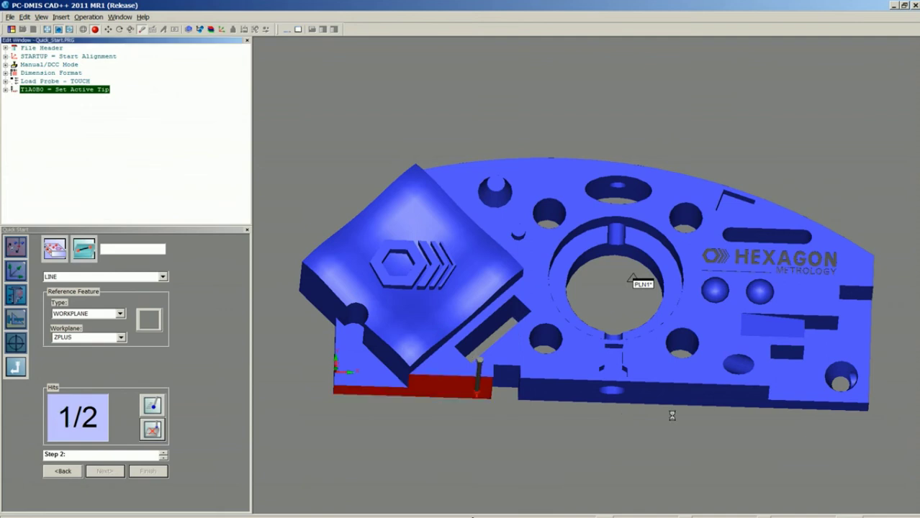
pyautogui.click(739, 395)
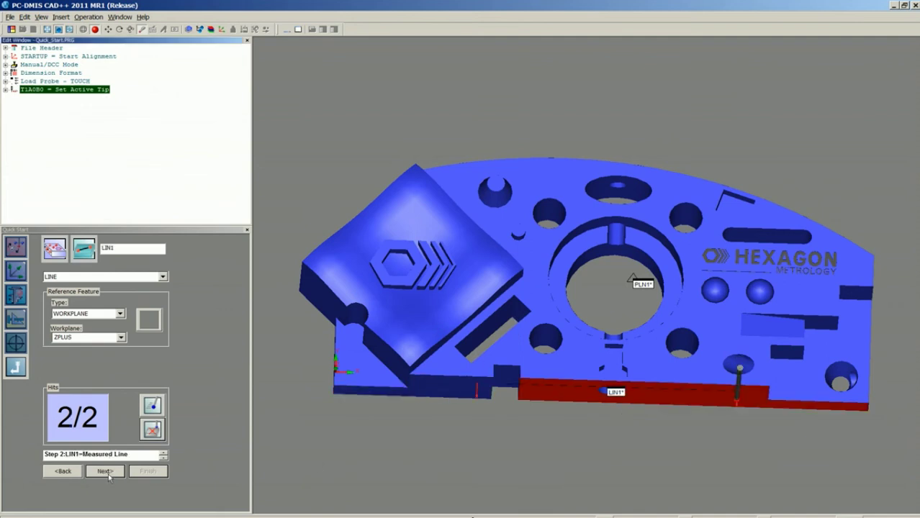
pyautogui.click(106, 473)
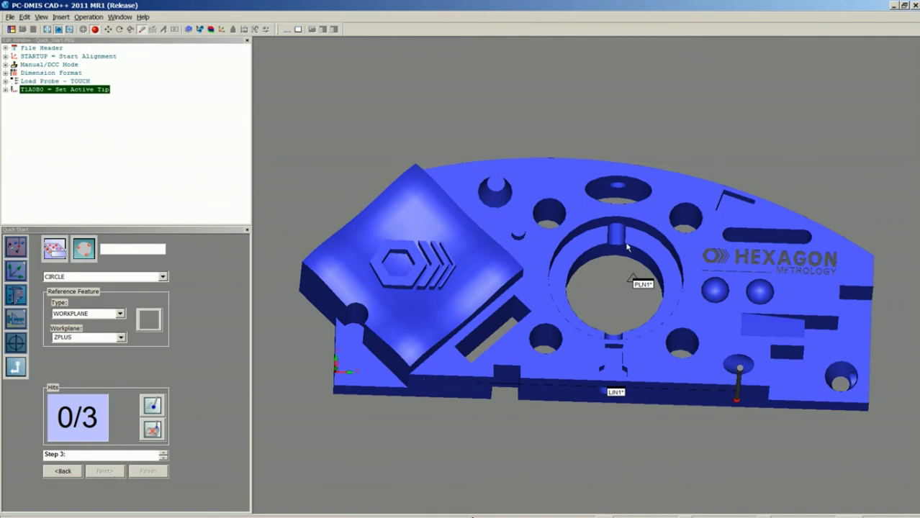
# Step: Take three counterbore-wall hits to create CIR1 and finish the alignment as A3
pyautogui.keyDown('ctrl'); pyautogui.moveTo(628, 247); pyautogui.dragTo(623, 223, button='right'); pyautogui.keyUp('ctrl')
pyautogui.click(622, 218)
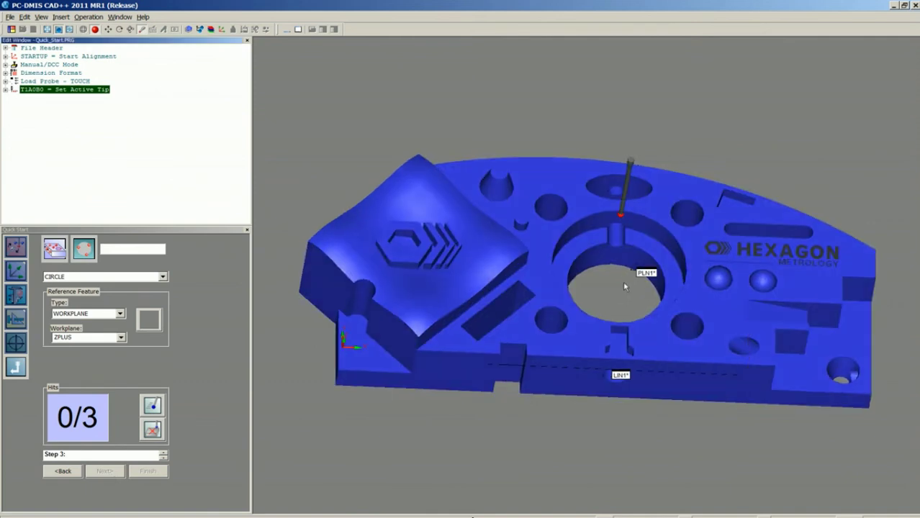
pyautogui.keyDown('ctrl'); pyautogui.moveTo(626, 287); pyautogui.dragTo(512, 374, button='right'); pyautogui.keyUp('ctrl')
pyautogui.click(688, 365)
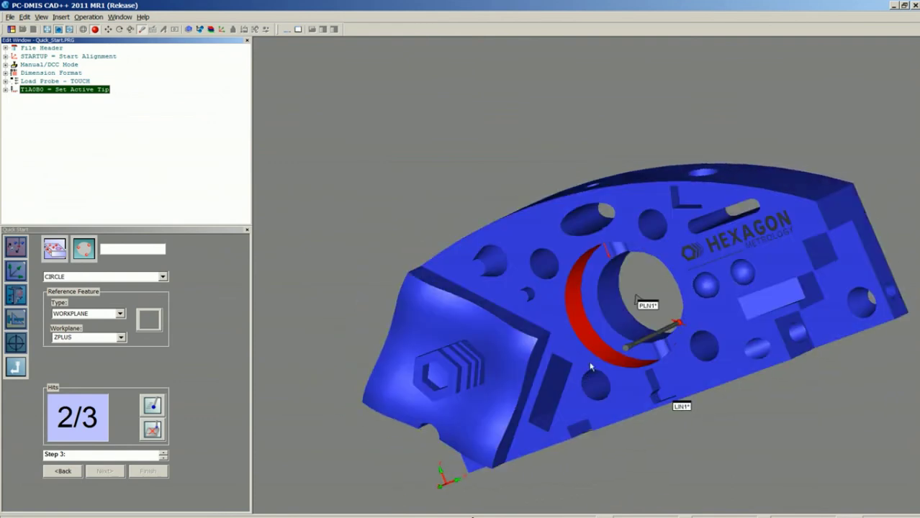
pyautogui.click(596, 352)
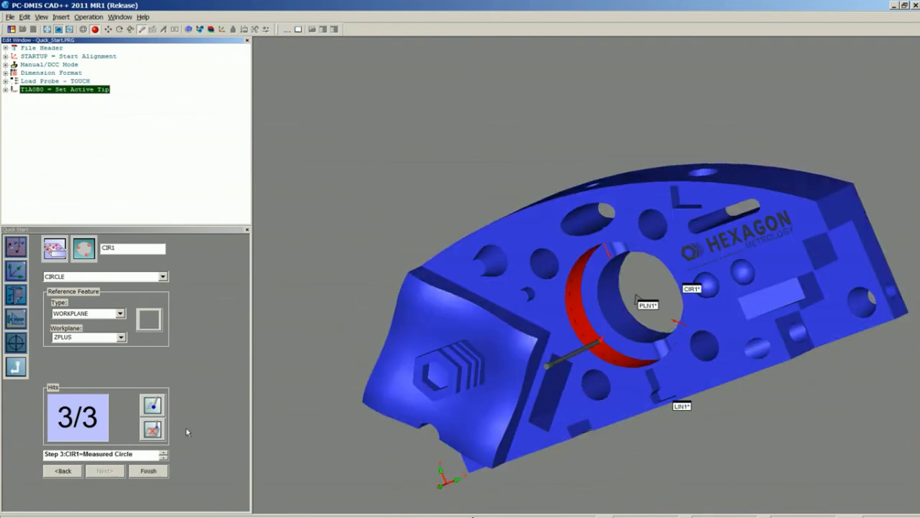
pyautogui.click(148, 471)
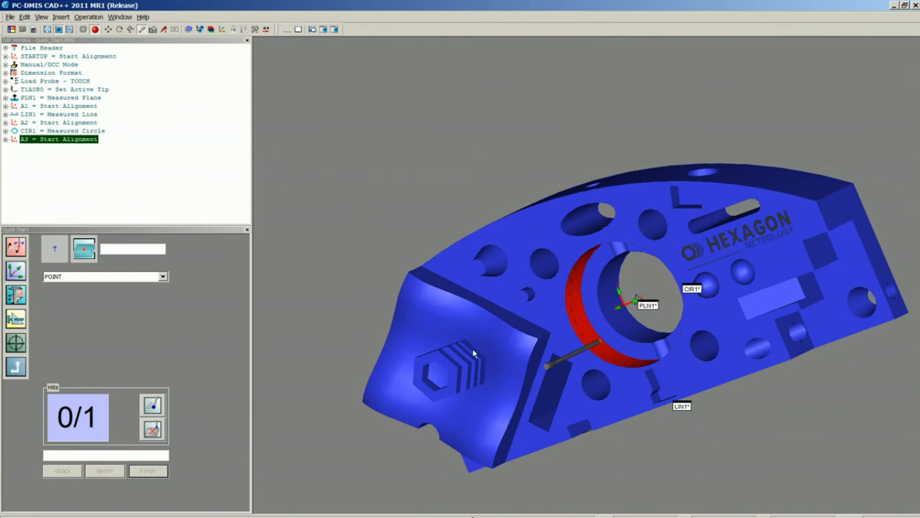
# Step: Measure LIN2 on the sloped face and LIN3 on the front-left edge, two hits each
pyautogui.keyDown('ctrl'); pyautogui.moveTo(482, 343); pyautogui.dragTo(598, 317, button='right'); pyautogui.keyUp('ctrl')
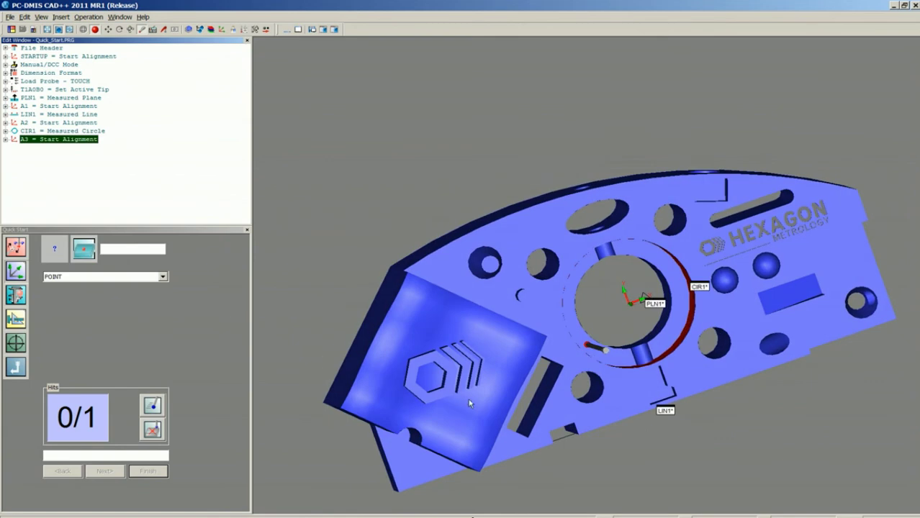
pyautogui.keyDown('ctrl'); pyautogui.moveTo(448, 422); pyautogui.dragTo(361, 349, button='right'); pyautogui.keyUp('ctrl')
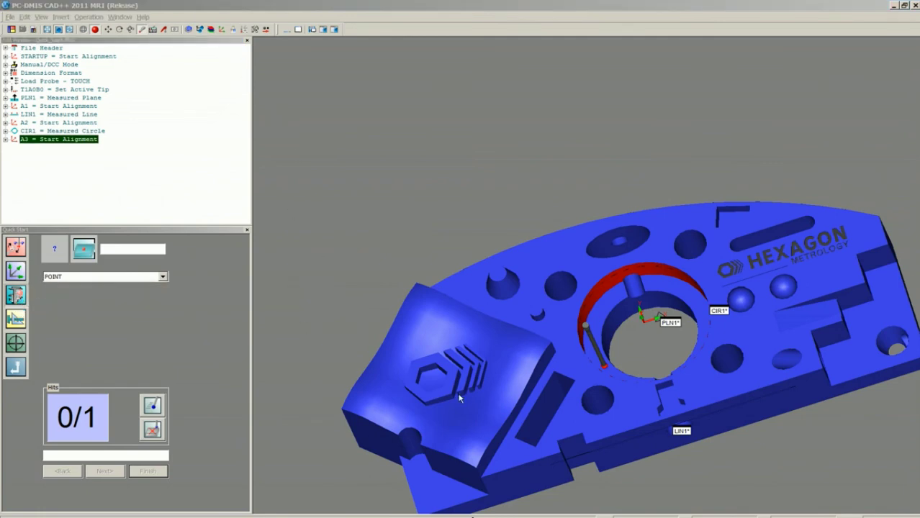
pyautogui.keyDown('ctrl'); pyautogui.moveTo(460, 398); pyautogui.dragTo(468, 427, button='right'); pyautogui.keyUp('ctrl')
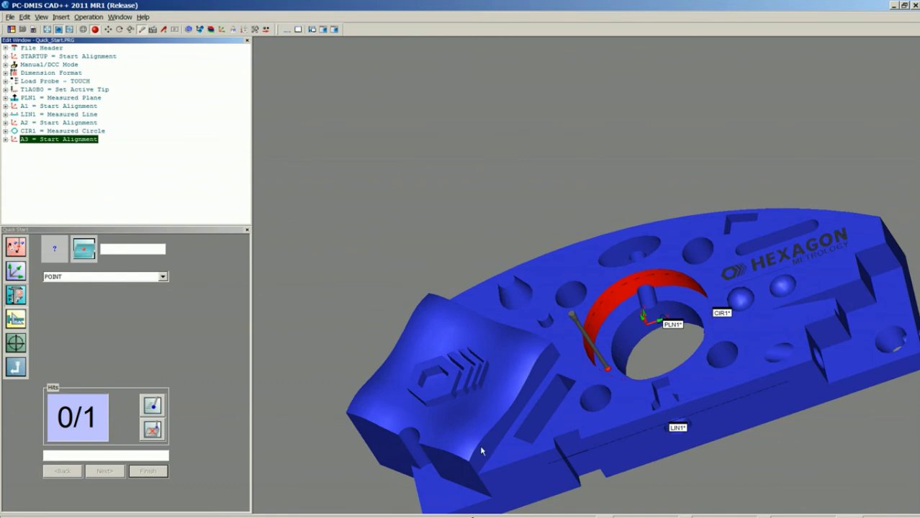
pyautogui.click(479, 445)
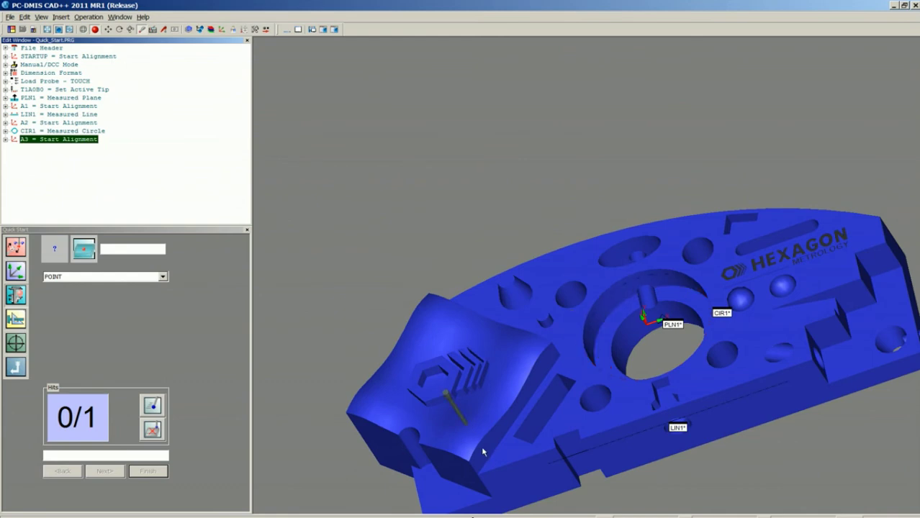
pyautogui.click(546, 368)
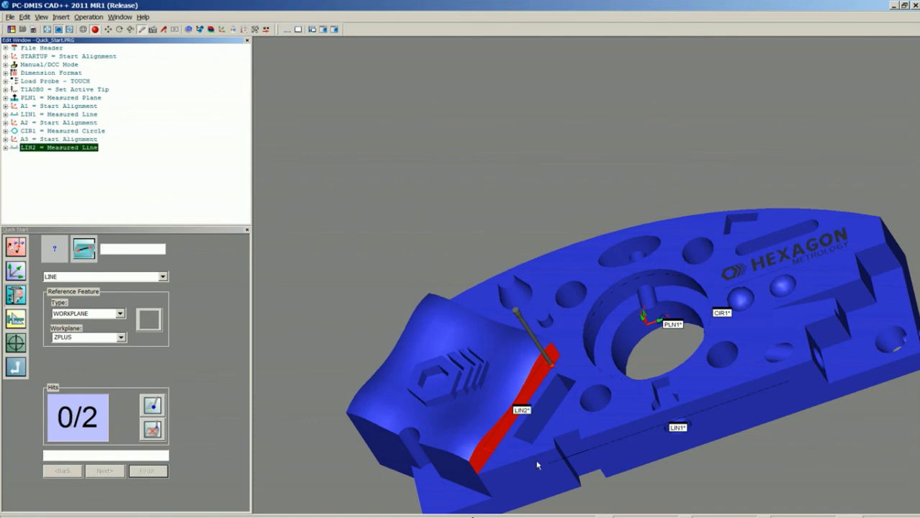
pyautogui.click(449, 467)
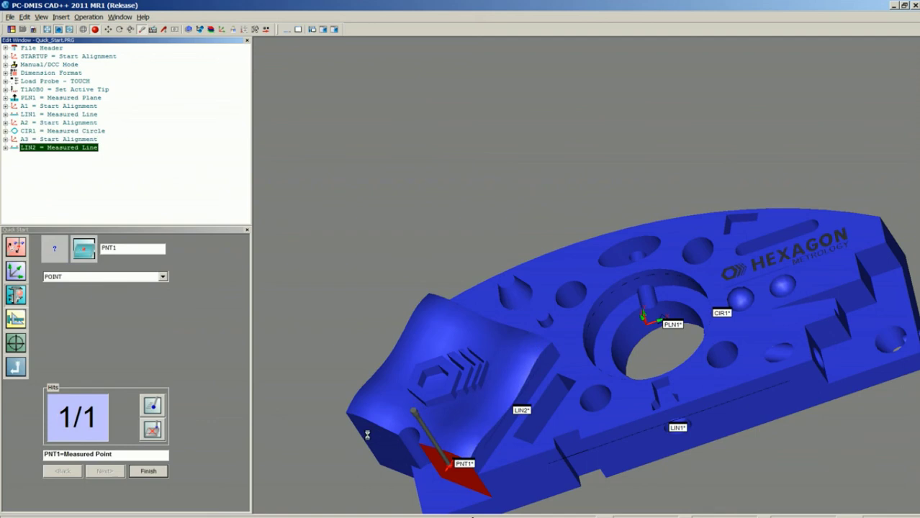
pyautogui.click(361, 431)
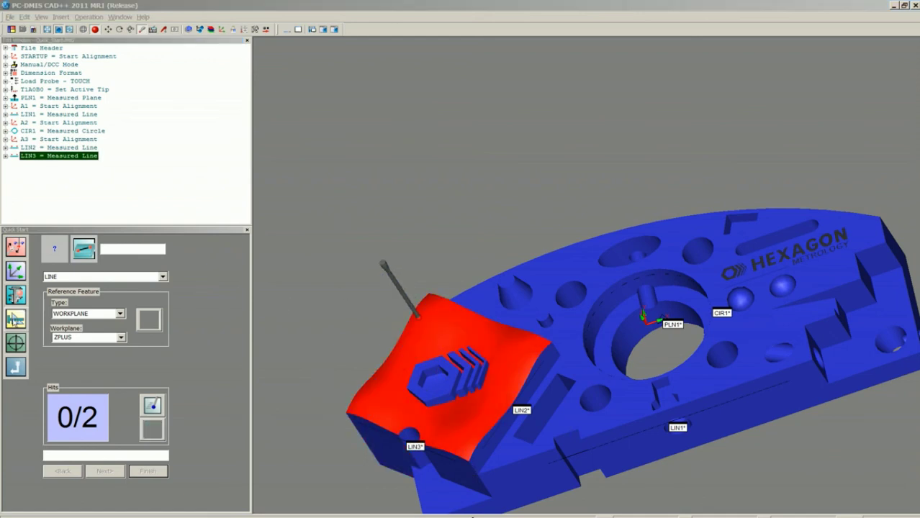
# Step: Construct intersection point PNT1 from lines LIN2 and LIN3
pyautogui.click(16, 319)
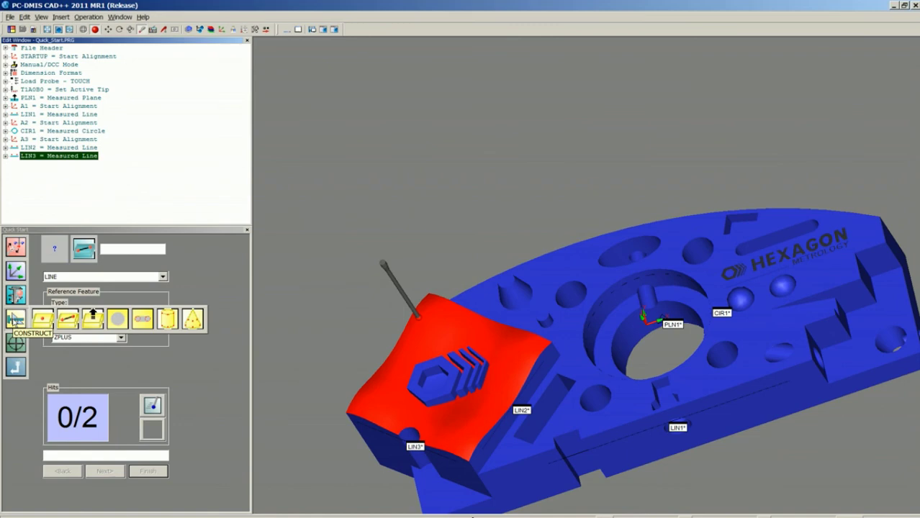
pyautogui.moveTo(39, 326)
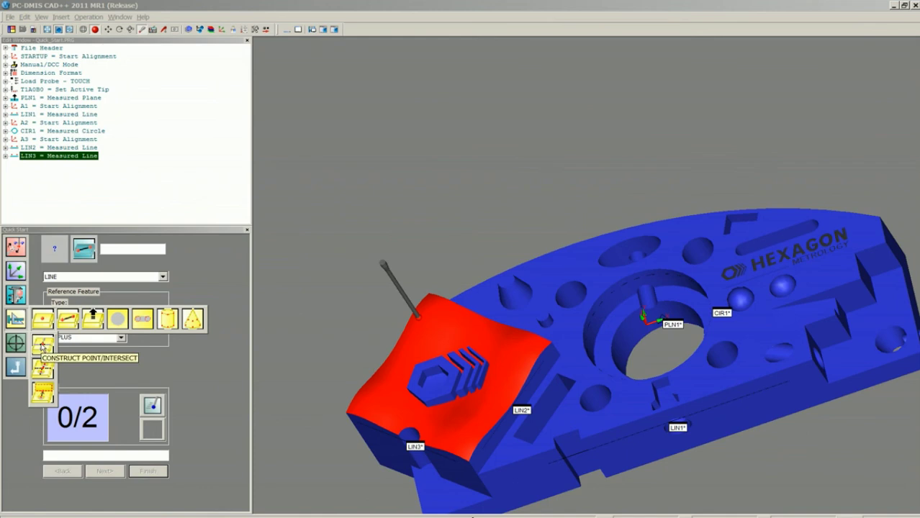
pyautogui.click(43, 348)
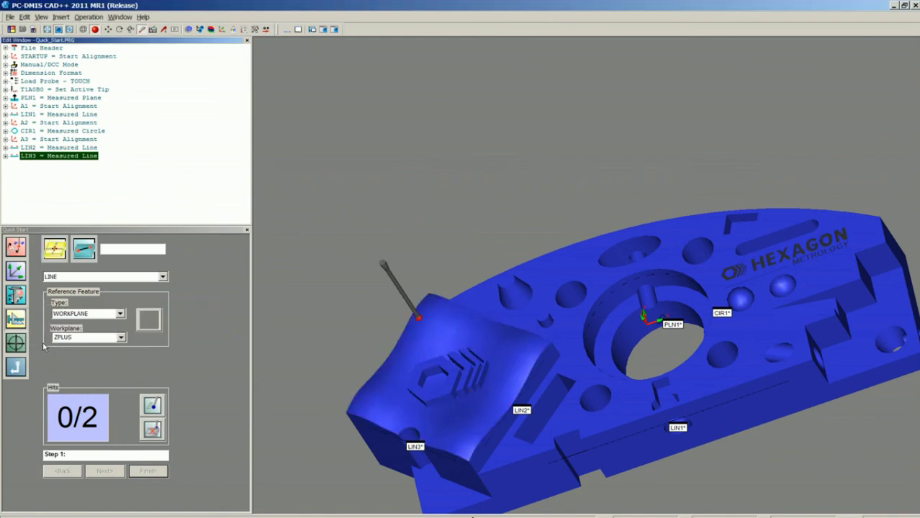
pyautogui.click(41, 150)
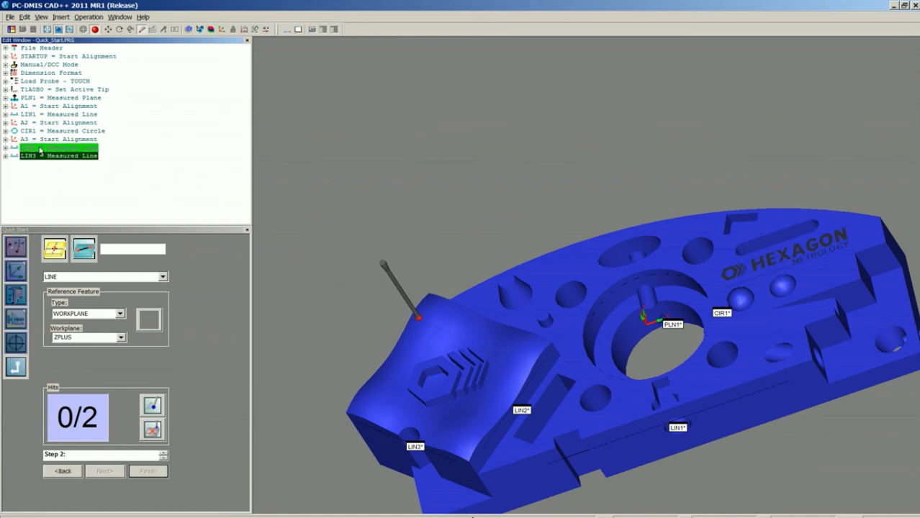
pyautogui.click(39, 155)
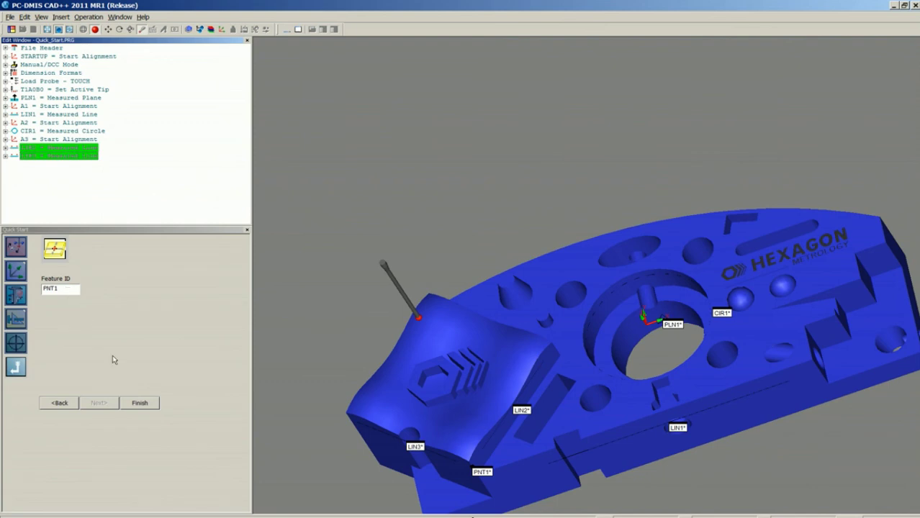
pyautogui.click(140, 404)
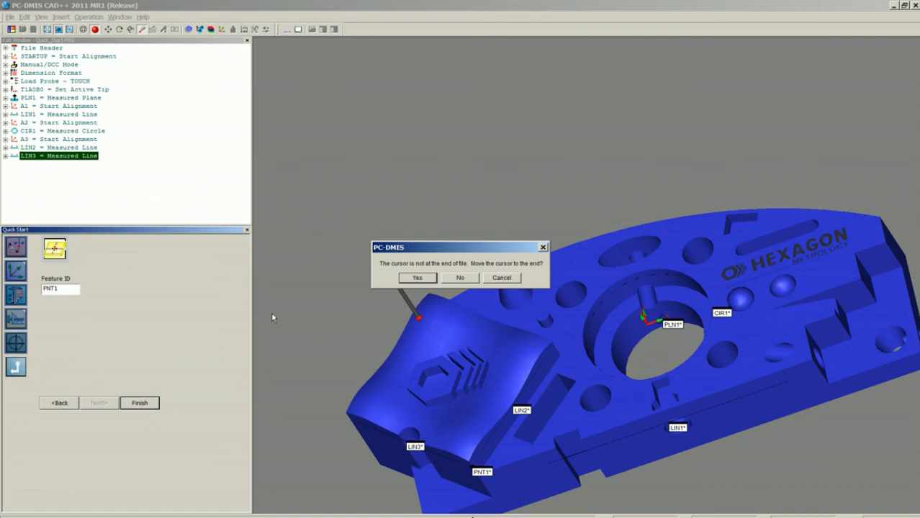
# Step: Place PNT1 at the program's end and drag its label clear of the point
pyautogui.click(420, 280)
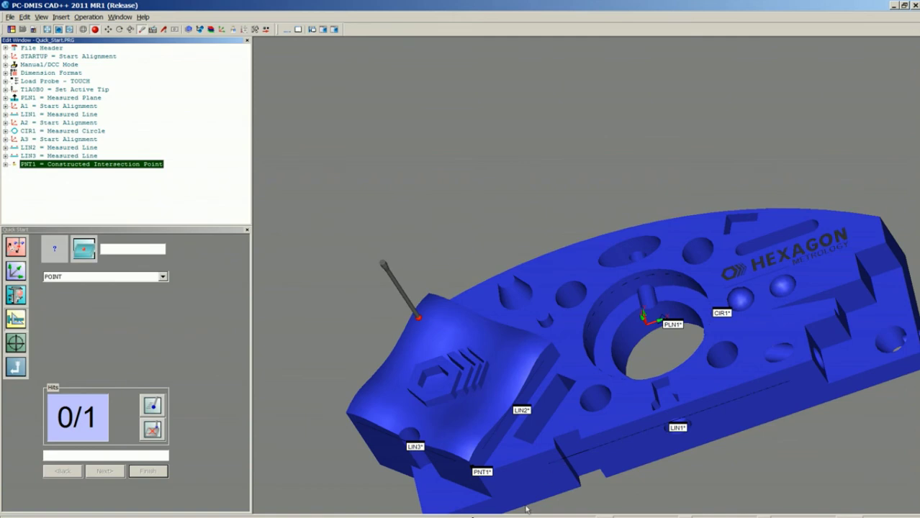
pyautogui.scroll(5, 481, 469)
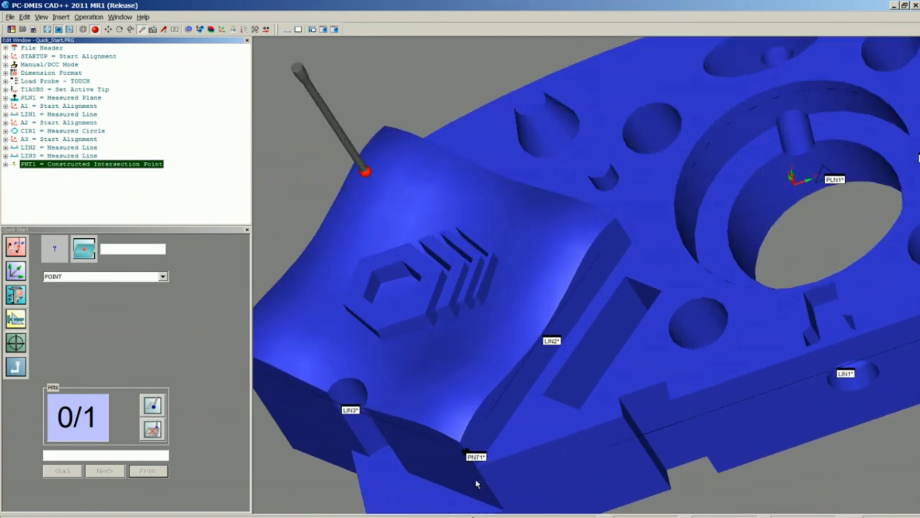
pyautogui.moveTo(475, 457); pyautogui.dragTo(474, 480)
pyautogui.moveTo(16, 344)
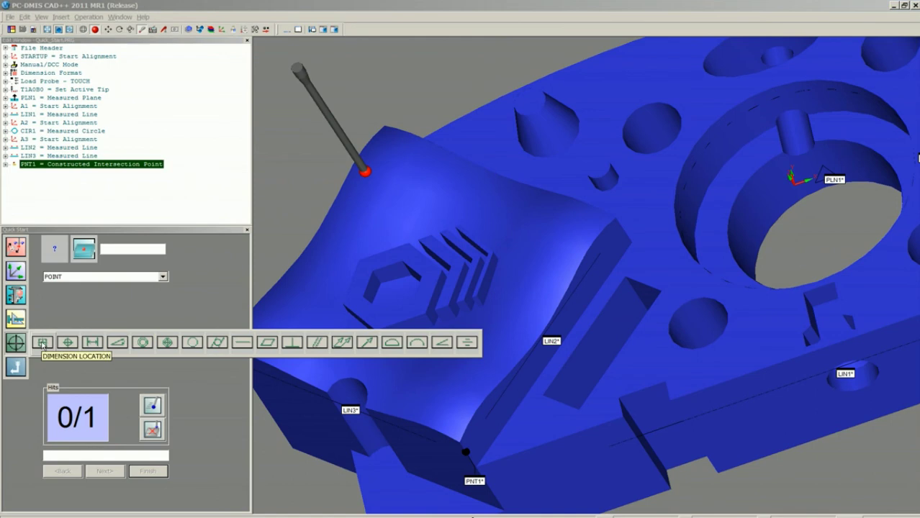
# Step: Create Dimension Location LOC1 on PNT1 with plus and minus tolerances of 0.0004
pyautogui.click(42, 344)
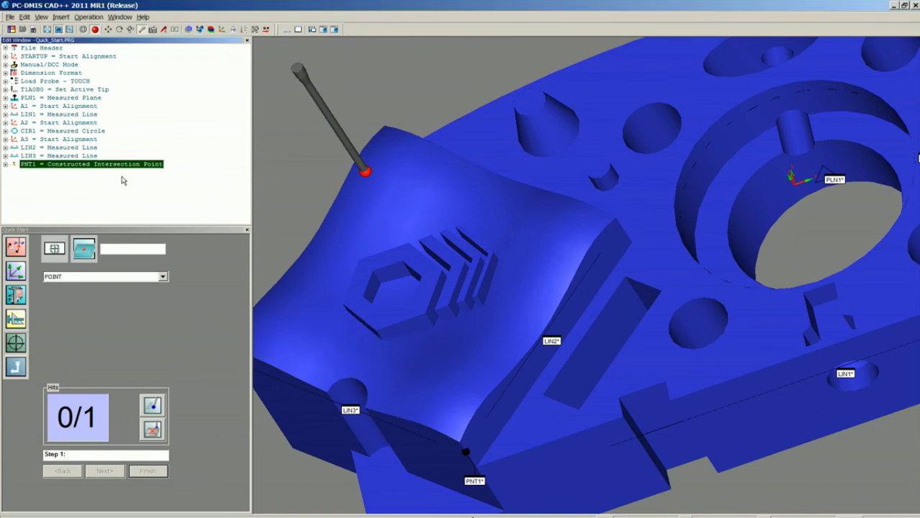
pyautogui.click(63, 165)
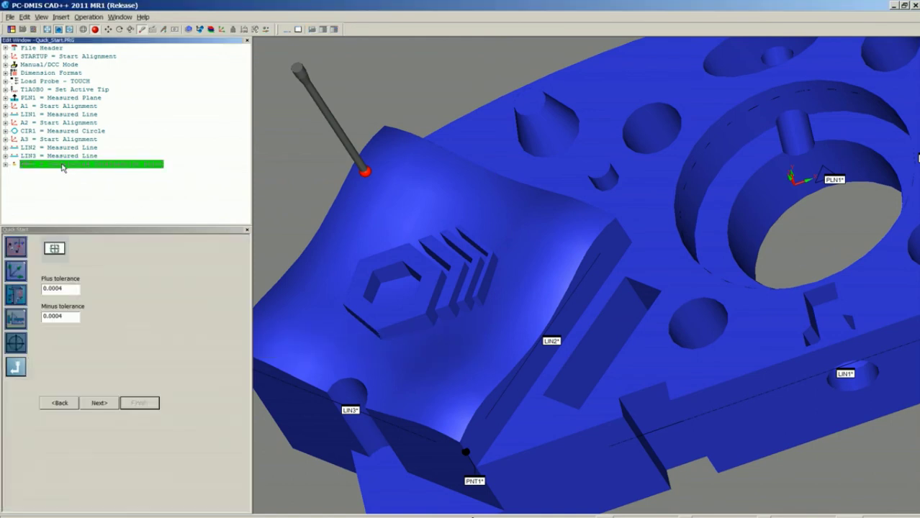
pyautogui.click(69, 288)
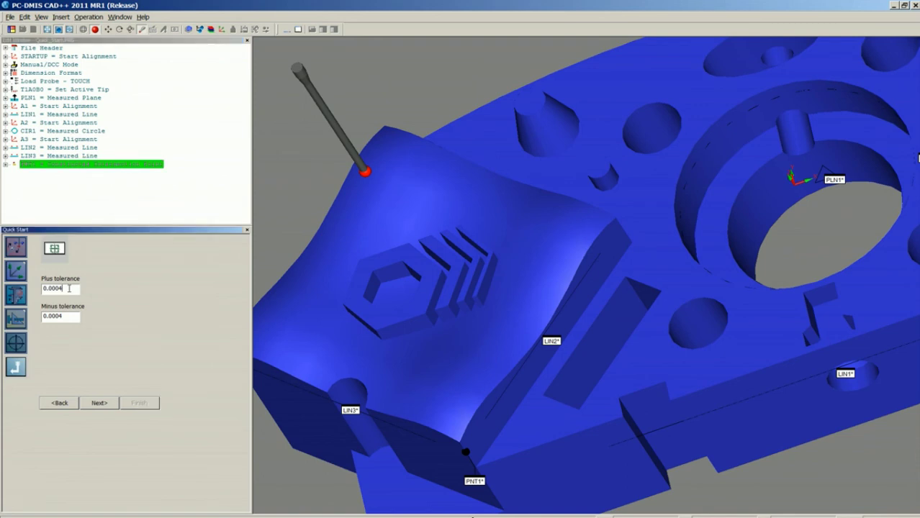
pyautogui.click(100, 403)
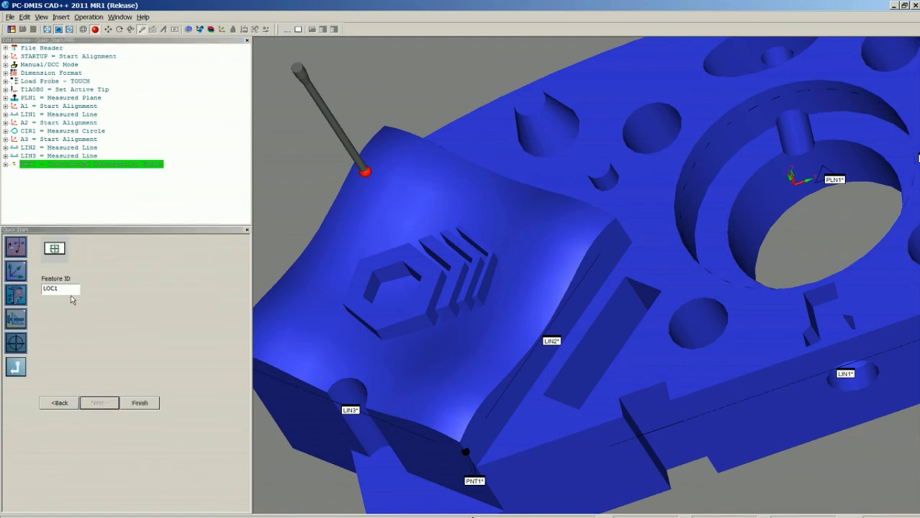
pyautogui.click(139, 405)
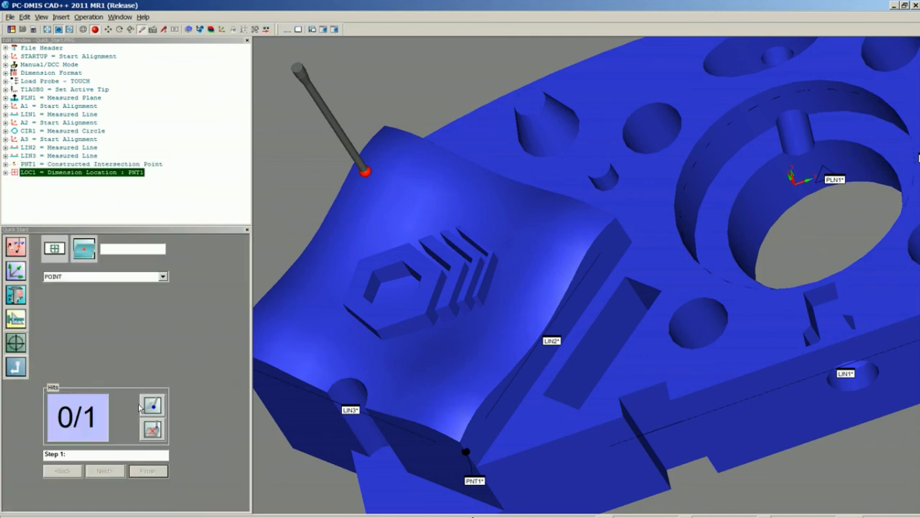